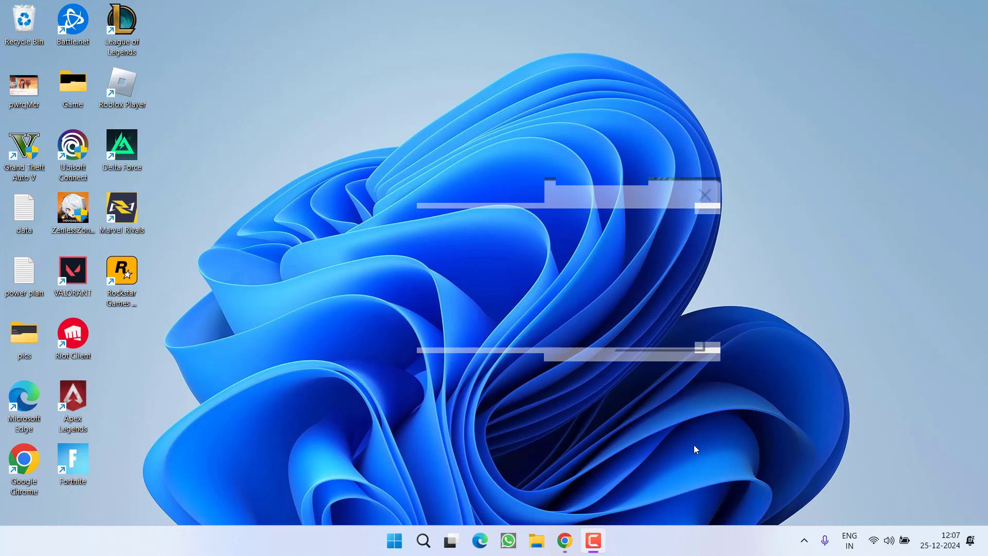
# Step: Launch the Epic Games Launcher from the hidden system tray icons
pyautogui.click(800, 541)
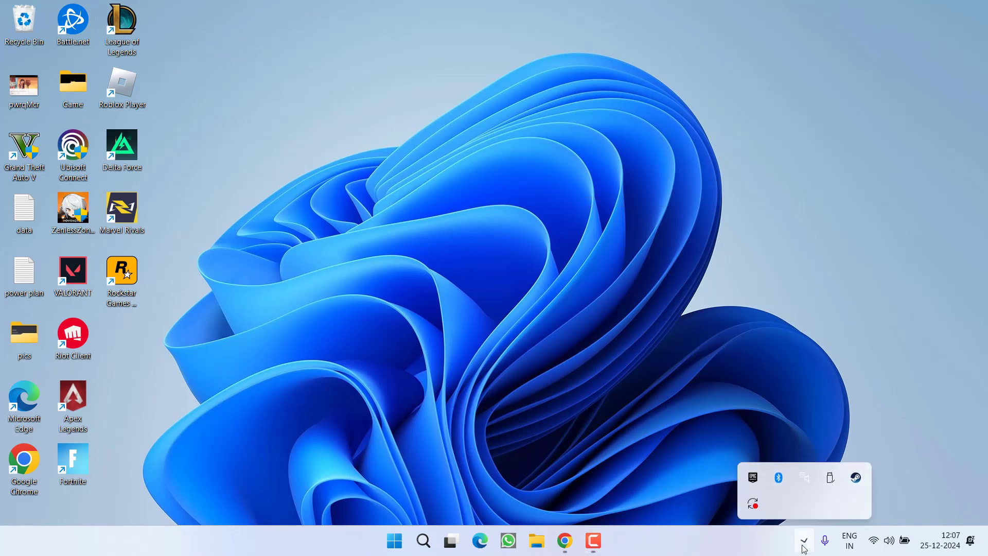
pyautogui.click(752, 474)
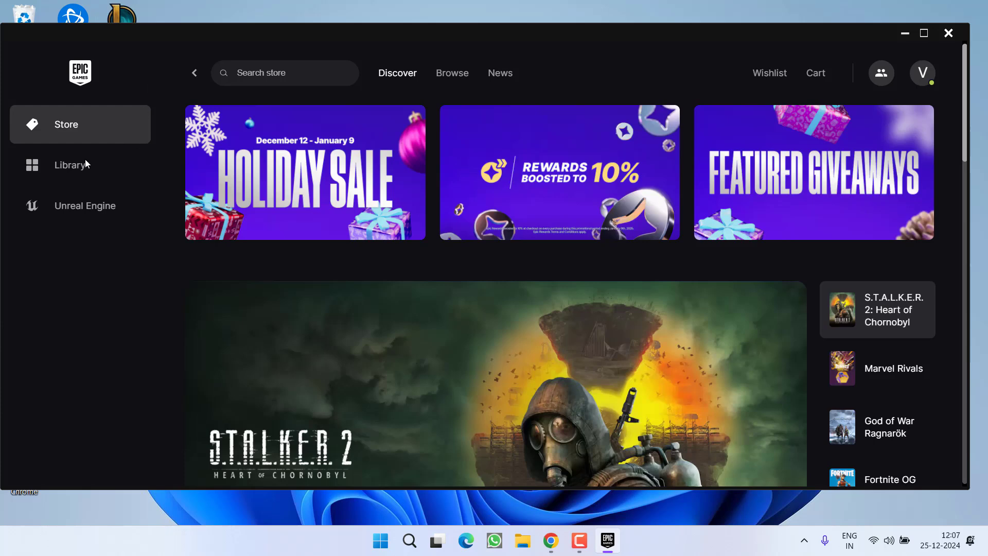
# Step: Start verifying Marvel Rivals' game files from its Manage settings, then minimize the launcher
pyautogui.click(85, 160)
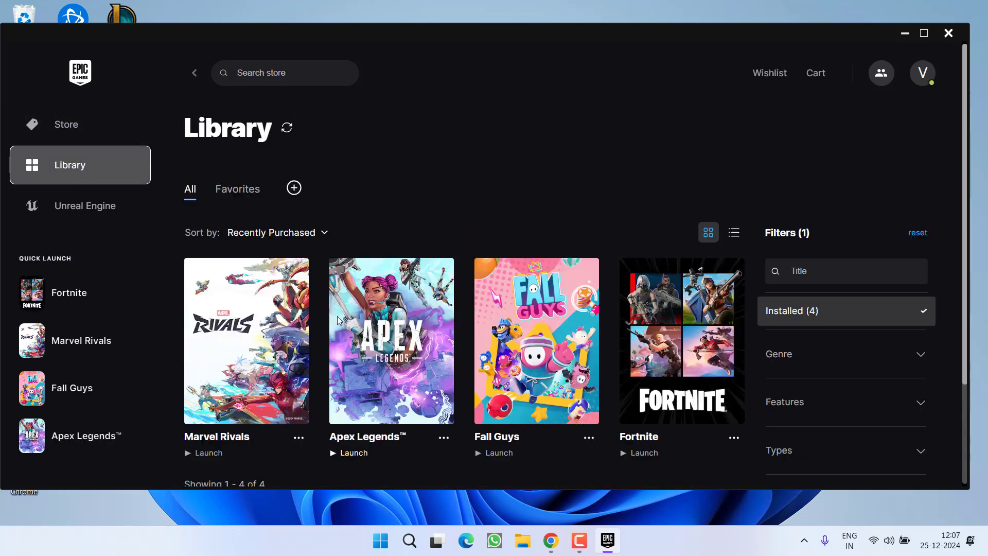
pyautogui.click(299, 438)
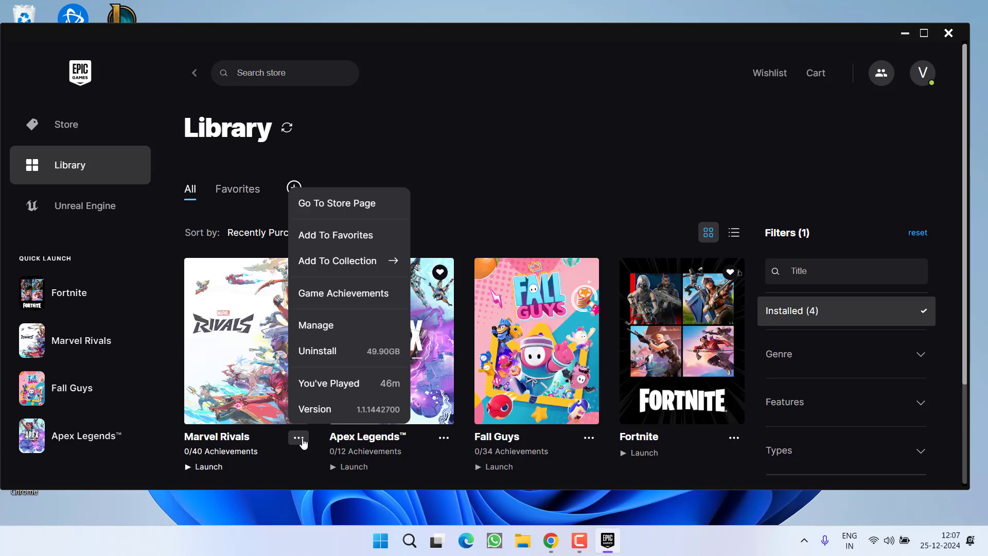
pyautogui.click(316, 325)
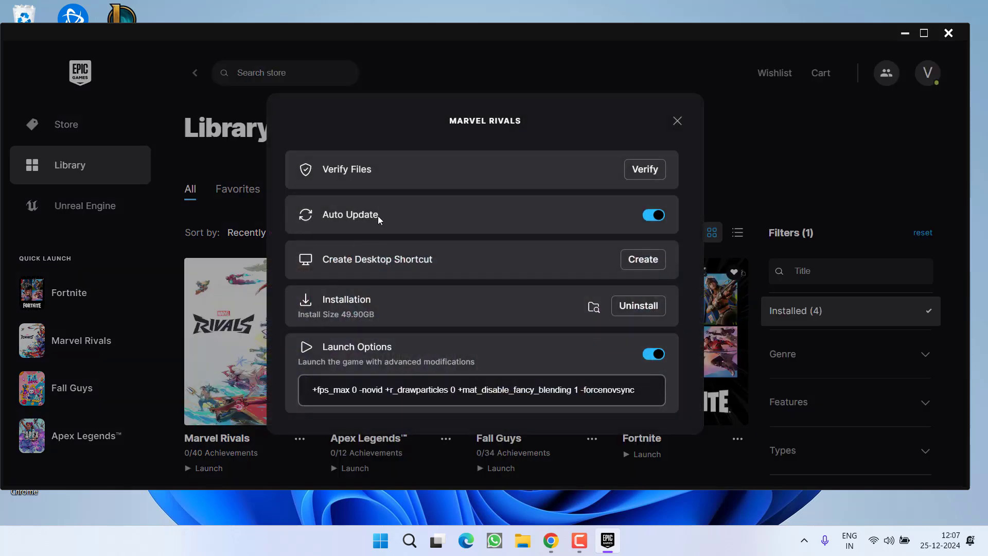
pyautogui.click(645, 171)
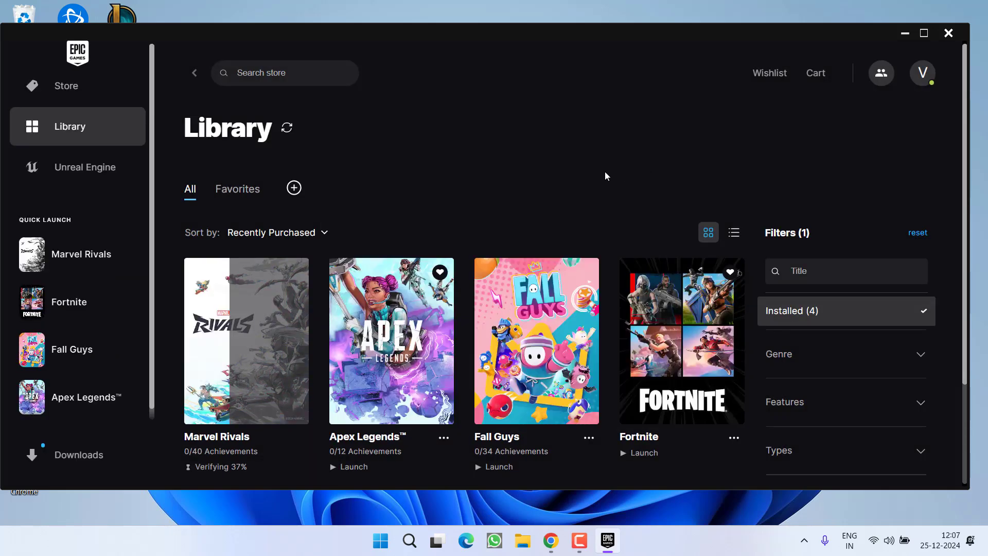
pyautogui.click(905, 33)
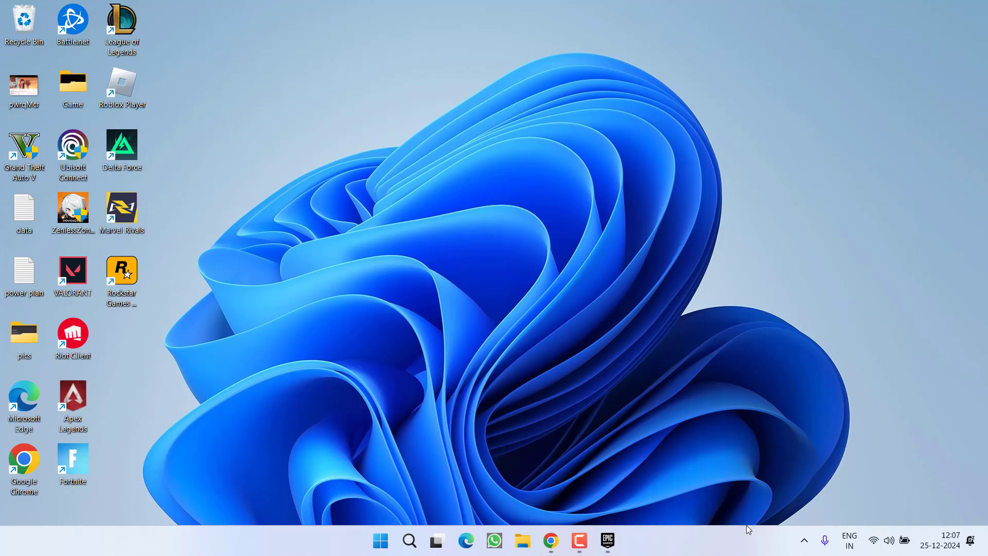
# Step: Open Steam from the tray and show Delta Force's Properties on the Installed Files page
pyautogui.click(805, 542)
pyautogui.click(855, 475)
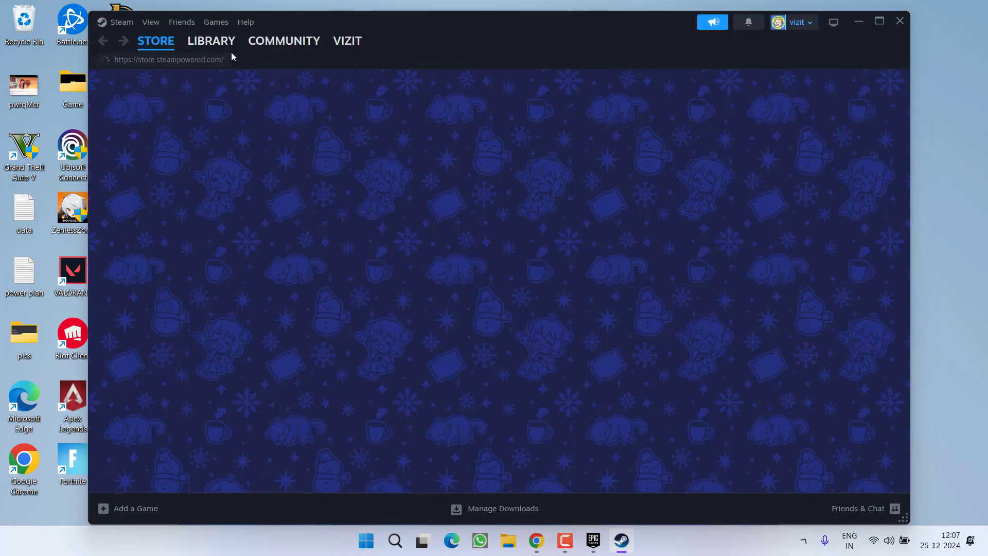
pyautogui.moveTo(232, 51)
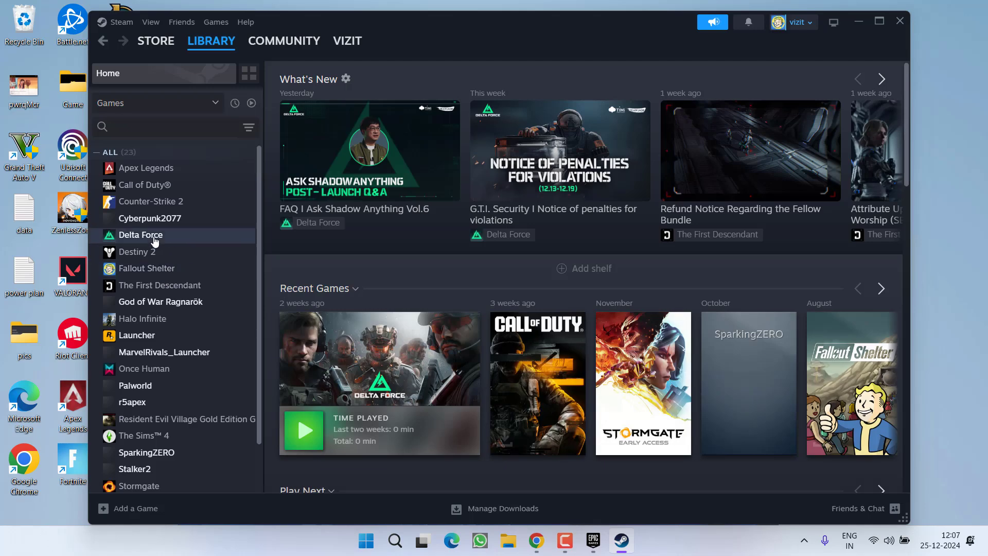
pyautogui.rightClick(156, 238)
pyautogui.click(190, 339)
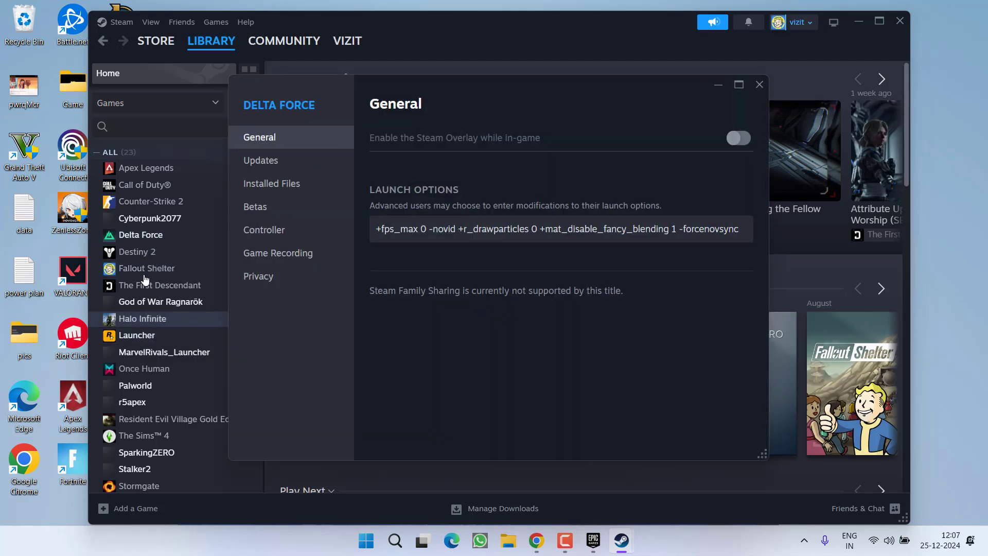
pyautogui.click(268, 185)
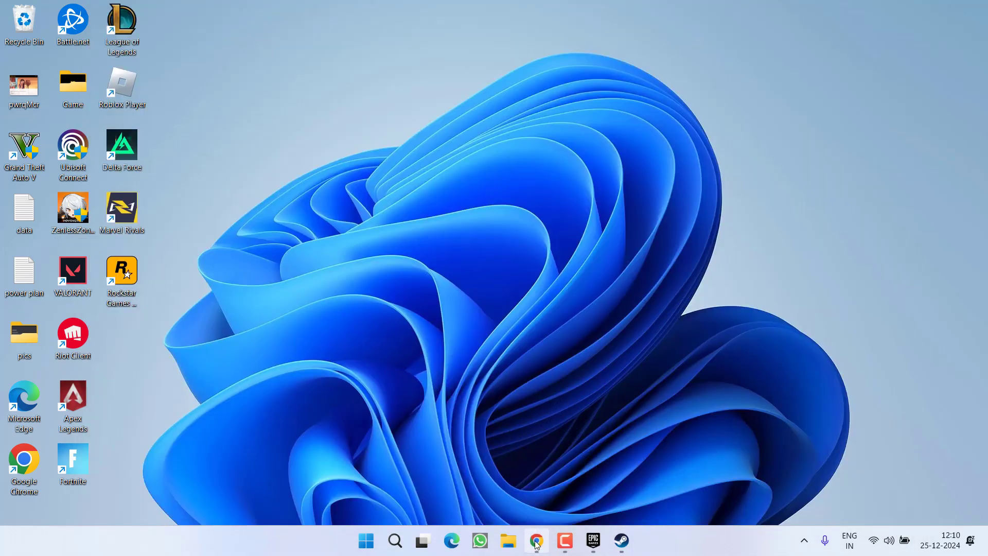
# Step: In Chrome, open Gamivo's EA App Games store page from Video Games, then minimize the browser
pyautogui.click(536, 540)
pyautogui.scroll(-2, 414, 246)
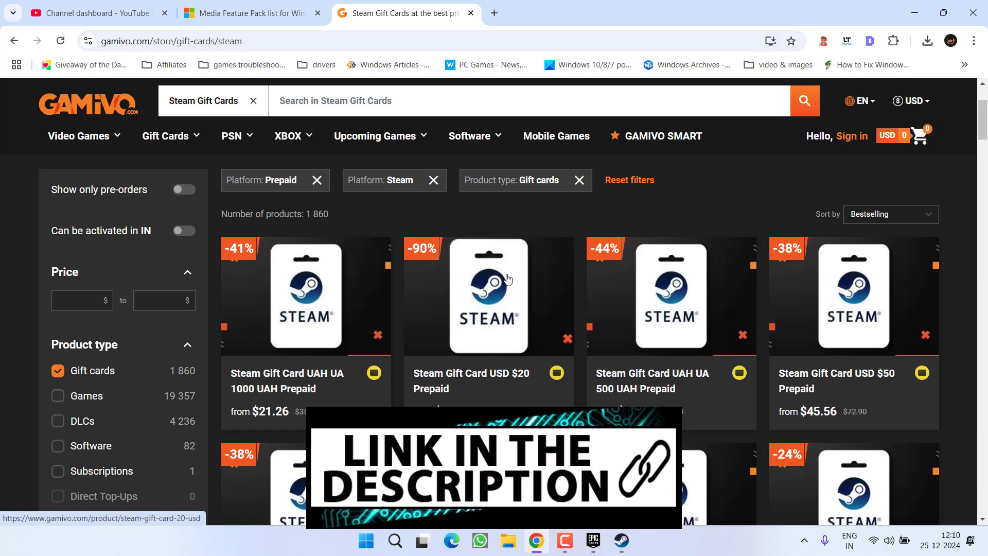
pyautogui.moveTo(106, 138)
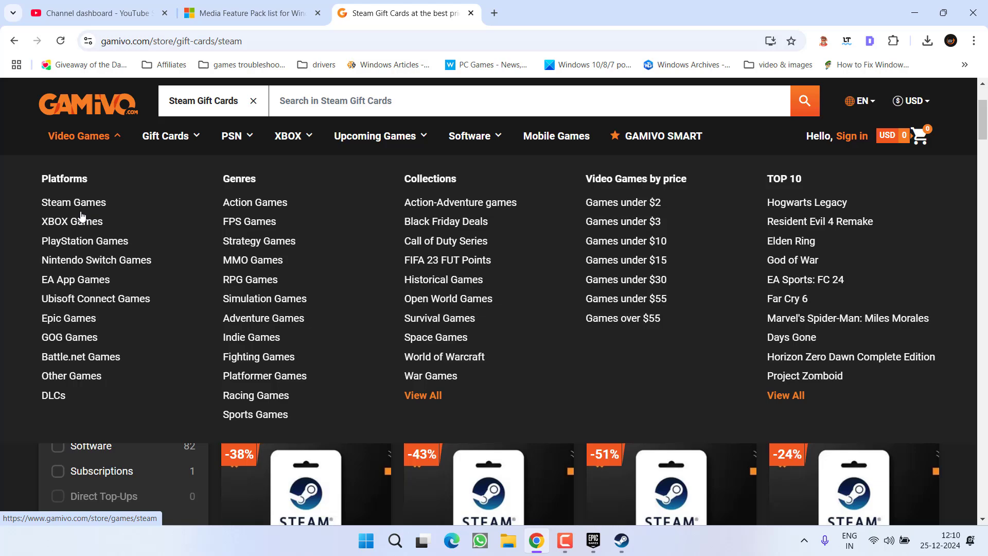
pyautogui.click(72, 278)
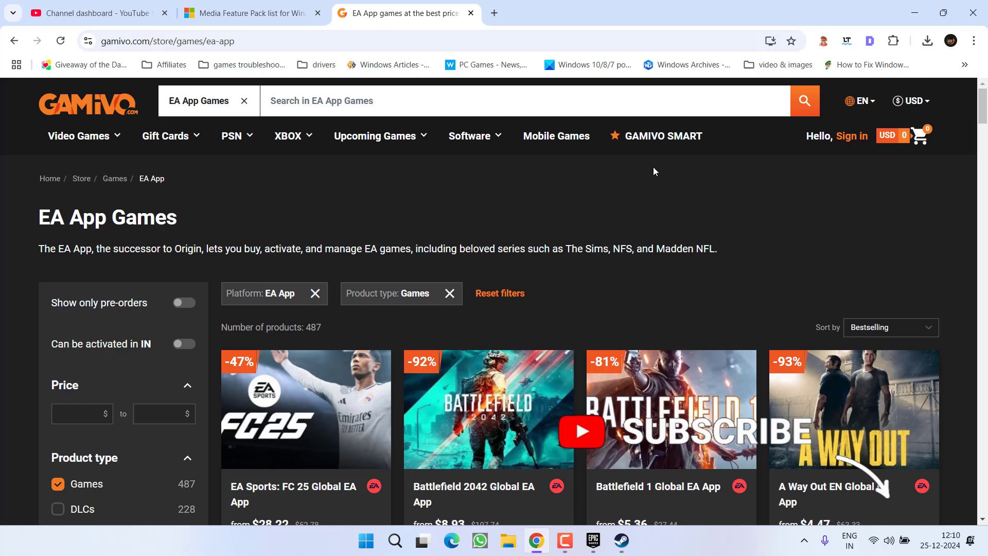
pyautogui.click(914, 13)
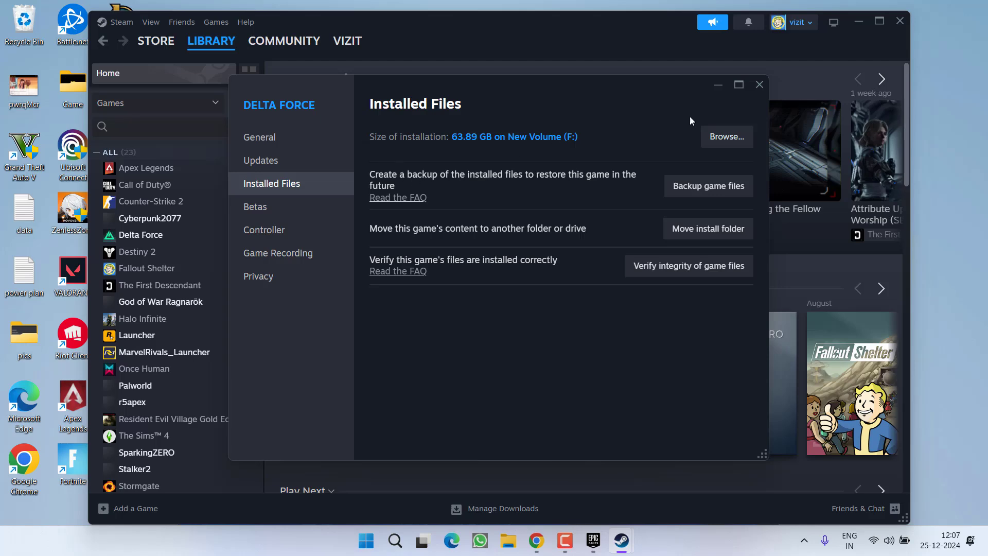
# Step: Open Delta Force's local install folder in File Explorer with Browse..
pyautogui.click(733, 142)
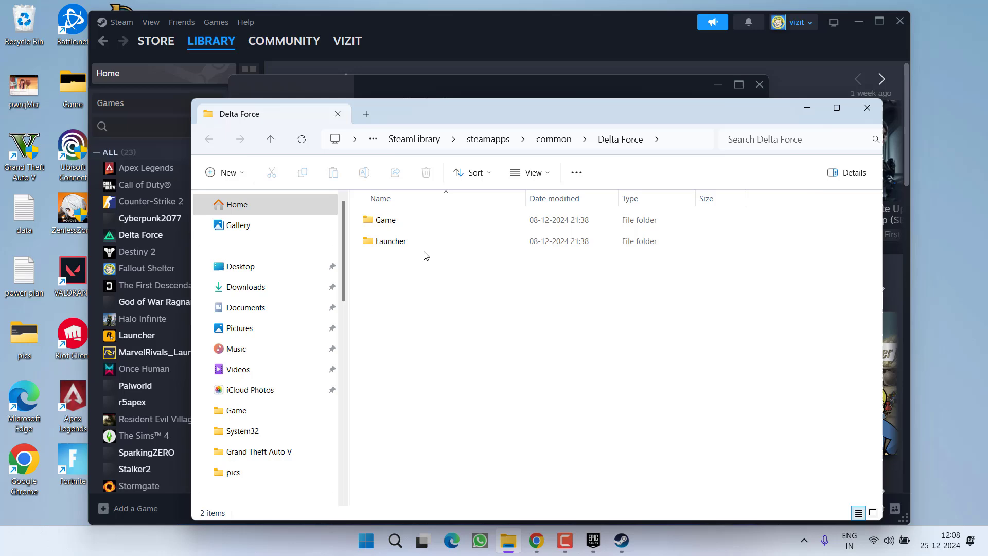
# Step: Look inside Delta Force's Game and Launcher subfolders
pyautogui.click(417, 226)
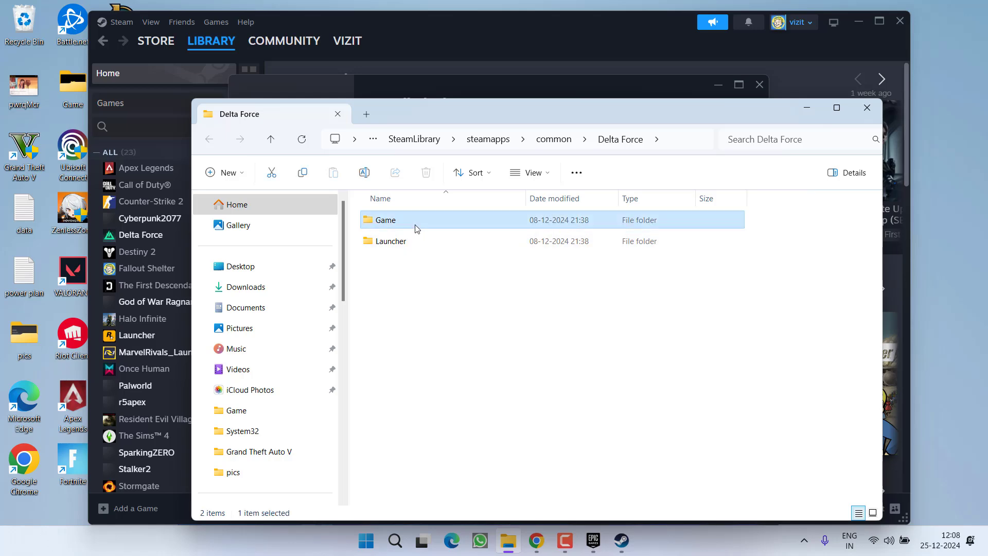
pyautogui.doubleClick(417, 228)
pyautogui.hotkey('alt', 'Left')
pyautogui.doubleClick(400, 242)
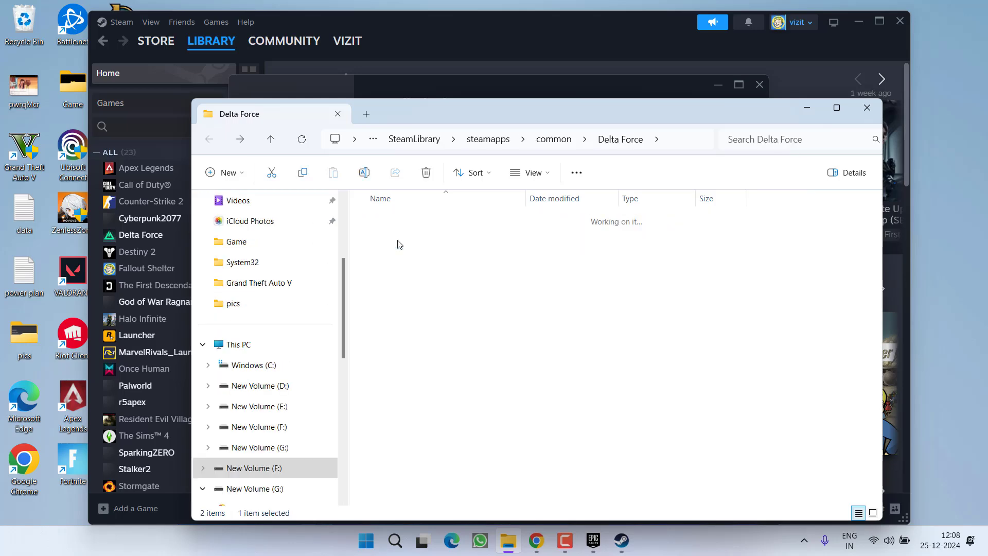
pyautogui.scroll(-5, 414, 329)
pyautogui.scroll(10, 415, 339)
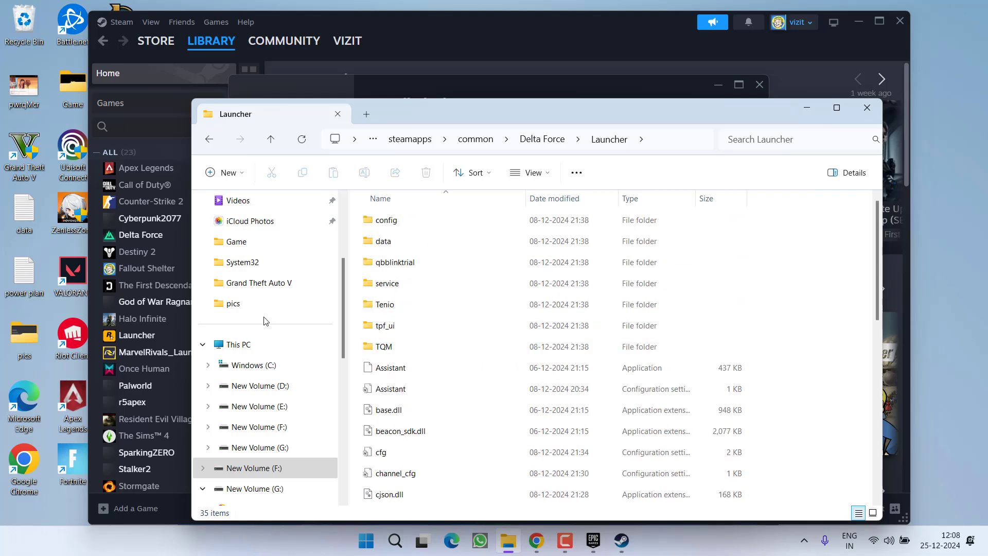
# Step: Navigate to D:\Games\Grand Theft Auto V and select the PlayGTAV launcher
pyautogui.click(236, 342)
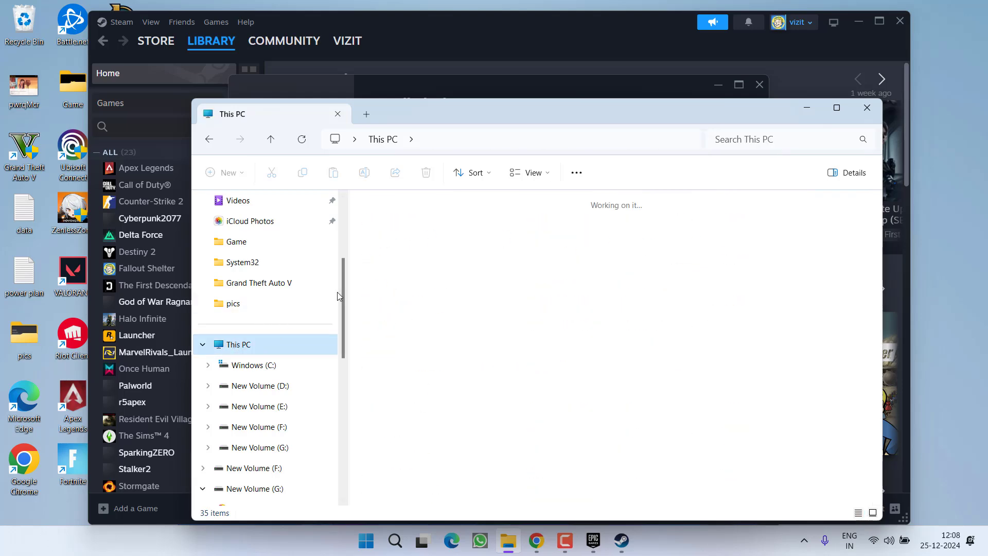
pyautogui.doubleClick(759, 233)
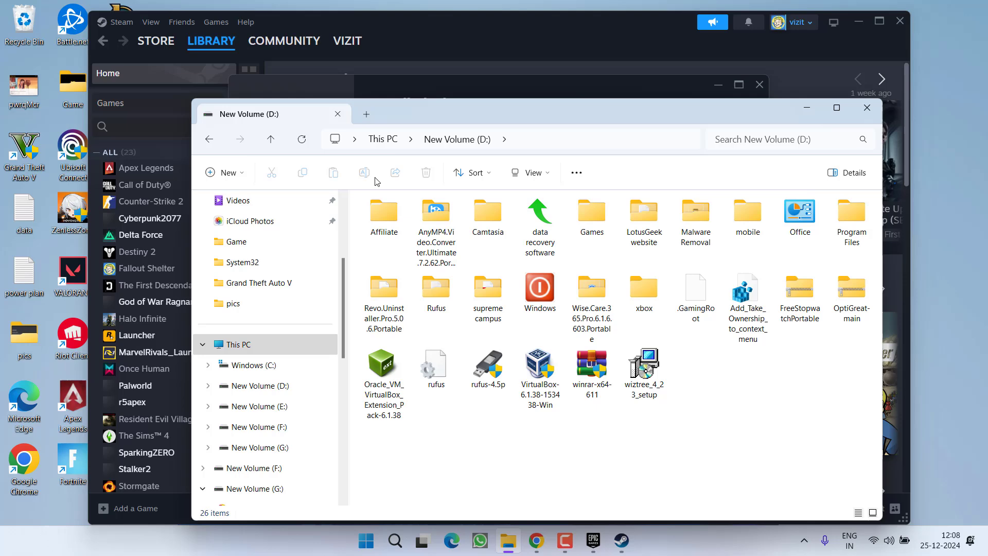
pyautogui.click(598, 219)
pyautogui.doubleClick(598, 219)
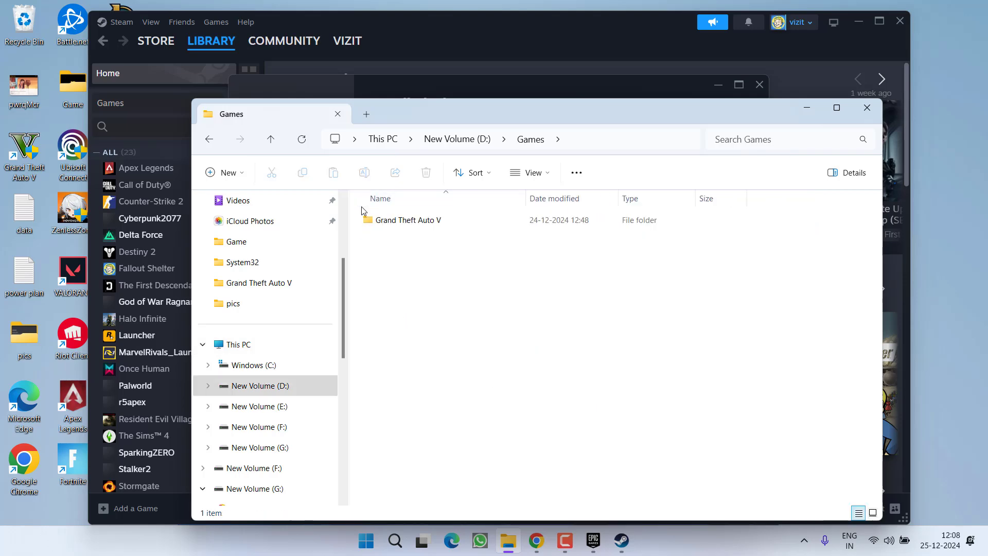
pyautogui.doubleClick(402, 218)
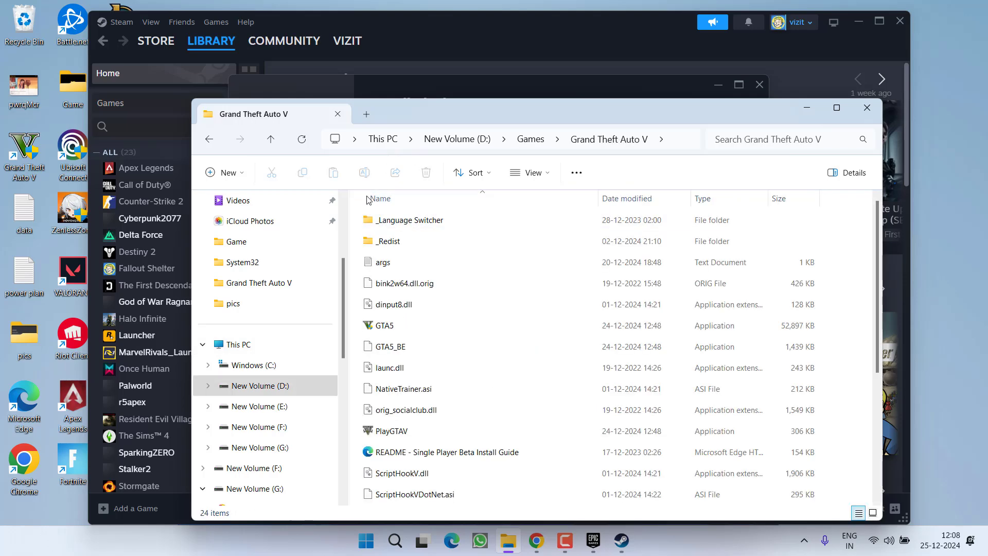
pyautogui.click(386, 326)
pyautogui.click(394, 434)
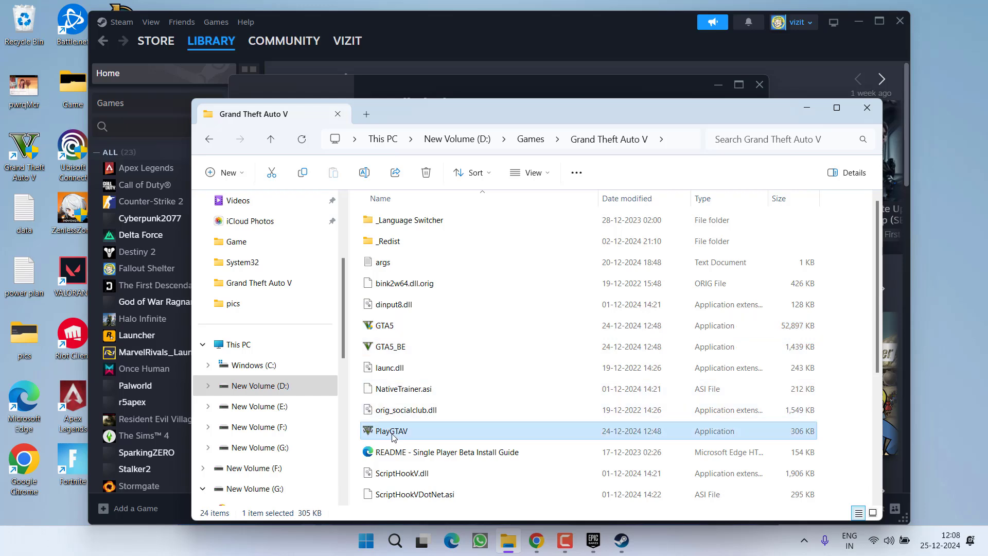
# Step: Enable Windows 8 compatibility mode and Run as administrator for PlayGTAV and apply
pyautogui.rightClick(396, 435)
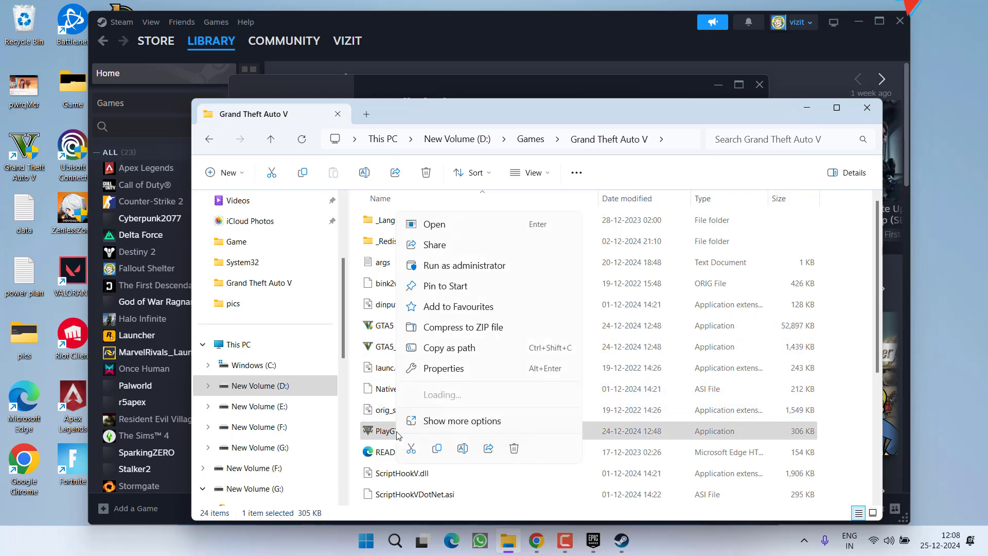
pyautogui.click(465, 368)
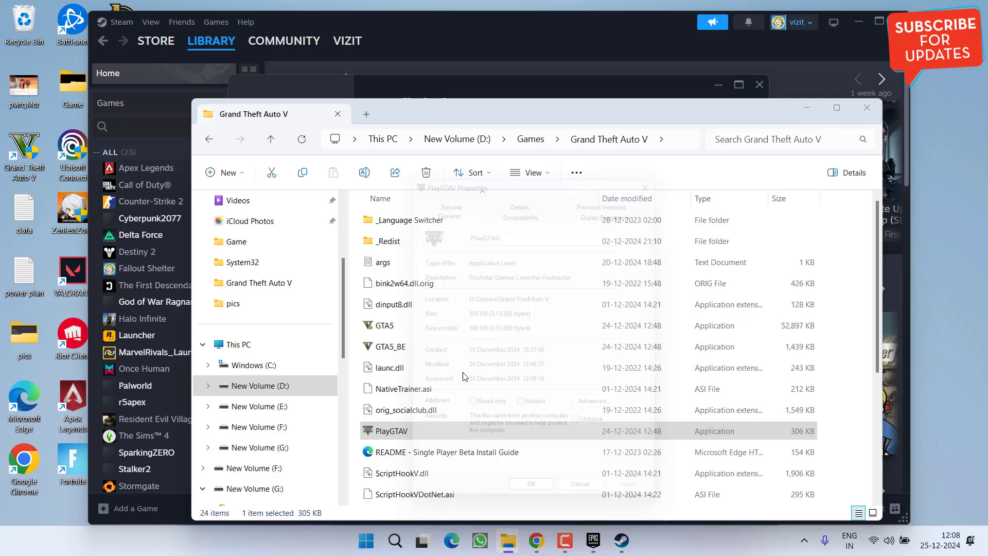
pyautogui.click(530, 202)
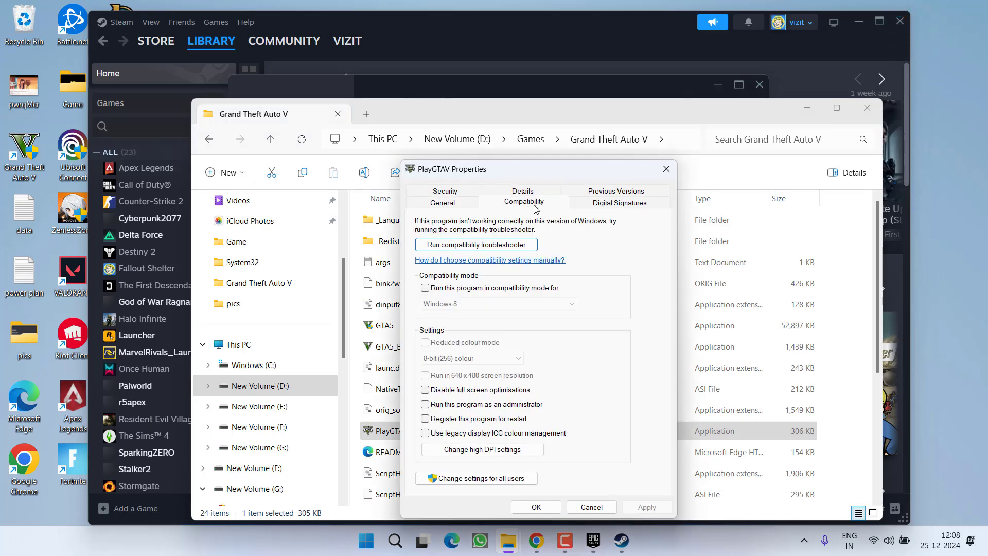
pyautogui.click(492, 290)
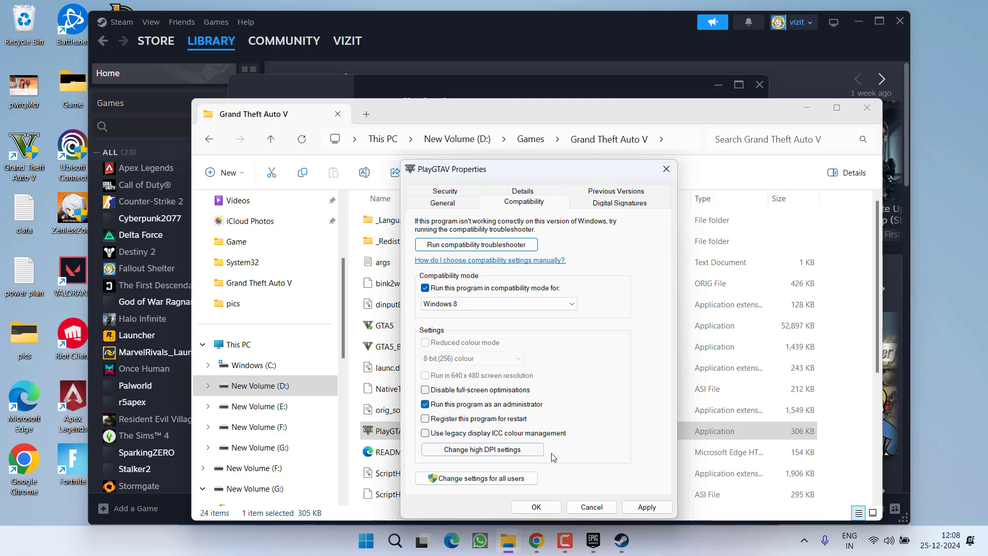
pyautogui.click(647, 506)
pyautogui.click(536, 507)
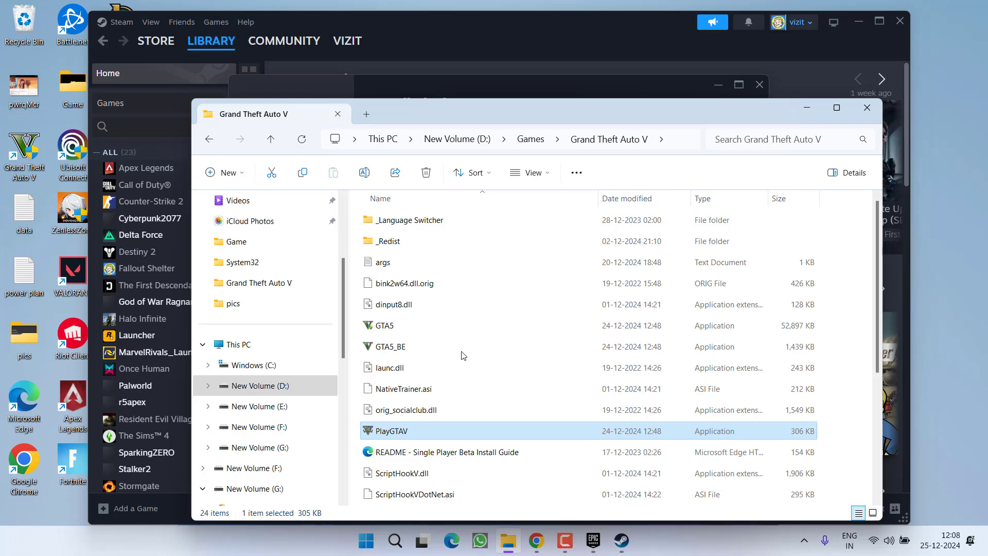
# Step: Turn PlayGTAV's compatibility mode back off, keeping administrator mode, and apply
pyautogui.rightClick(391, 434)
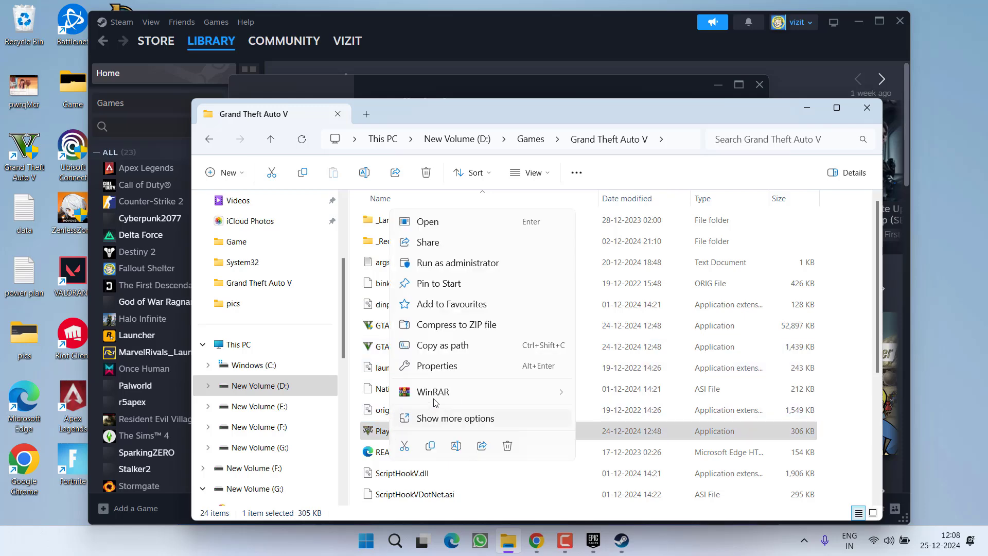
pyautogui.click(435, 368)
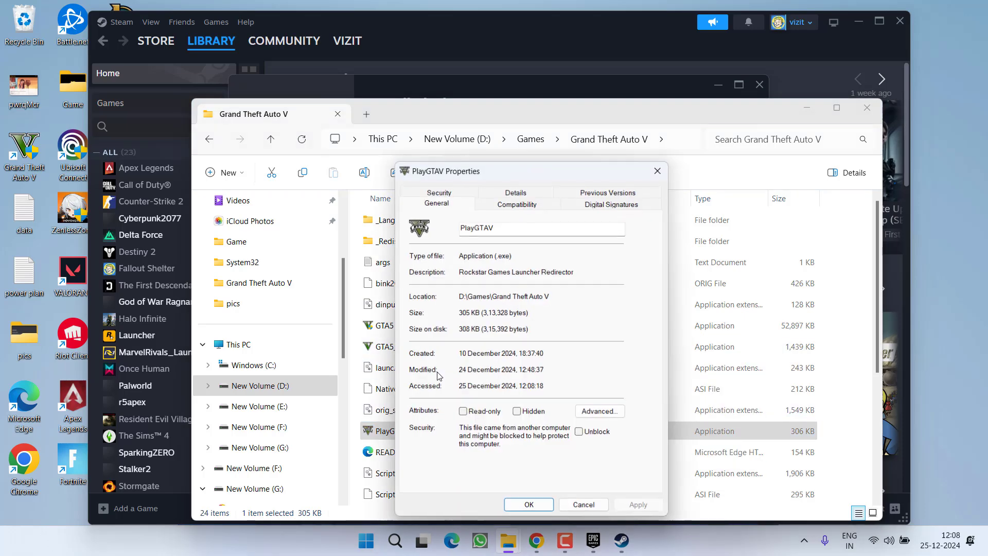
pyautogui.click(517, 202)
pyautogui.click(450, 291)
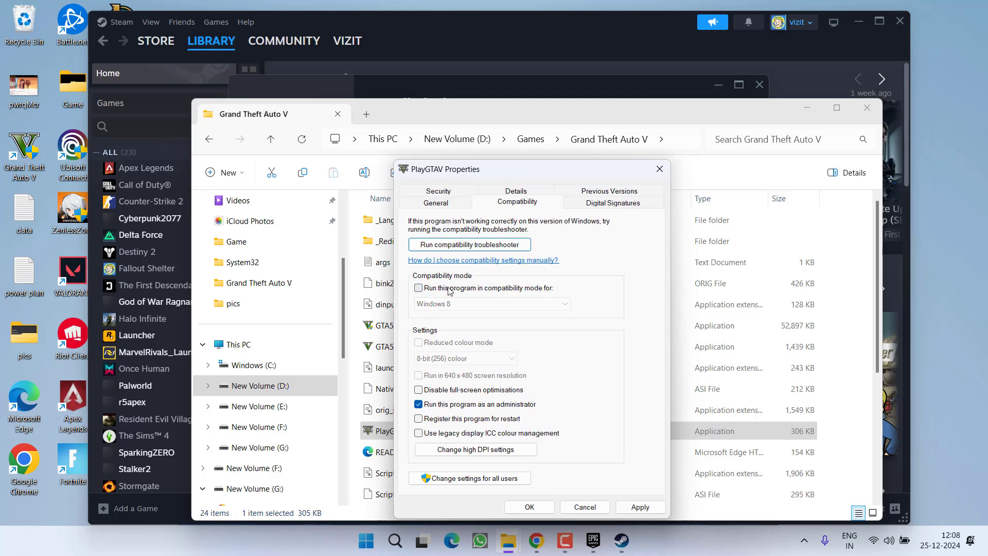
pyautogui.click(640, 506)
pyautogui.click(529, 507)
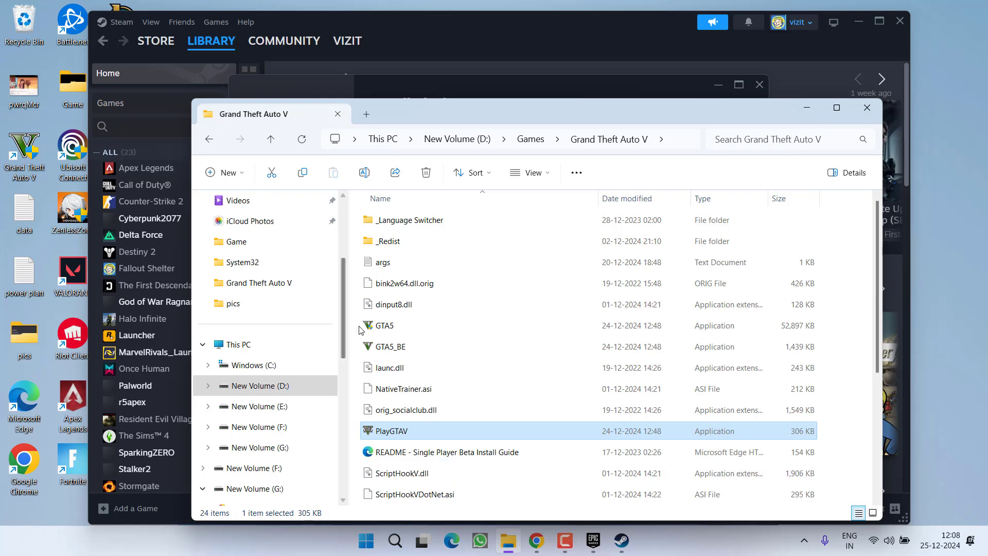
pyautogui.click(380, 326)
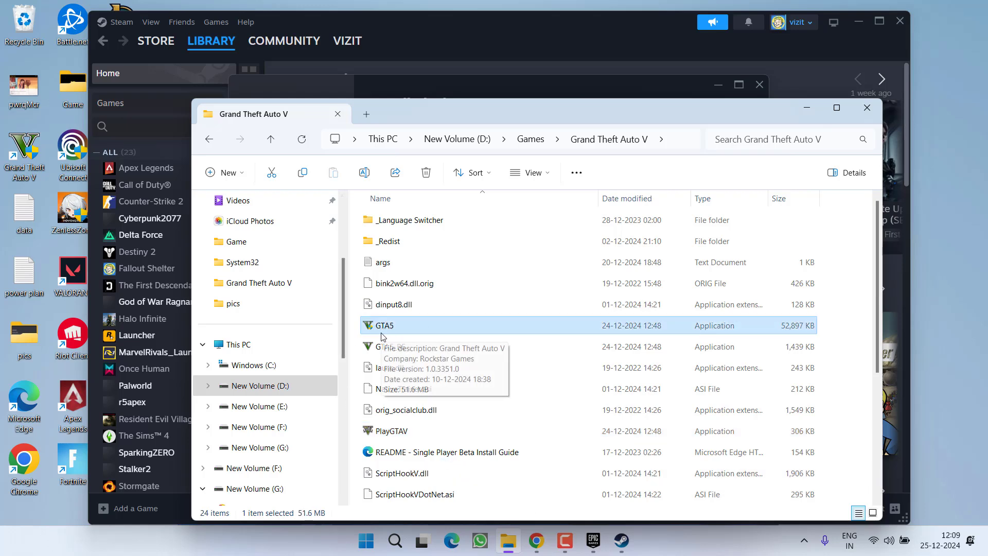
# Step: Delete the Profiles folder in Documents\Rockstar Games\GTA V
pyautogui.scroll(3, 234, 245)
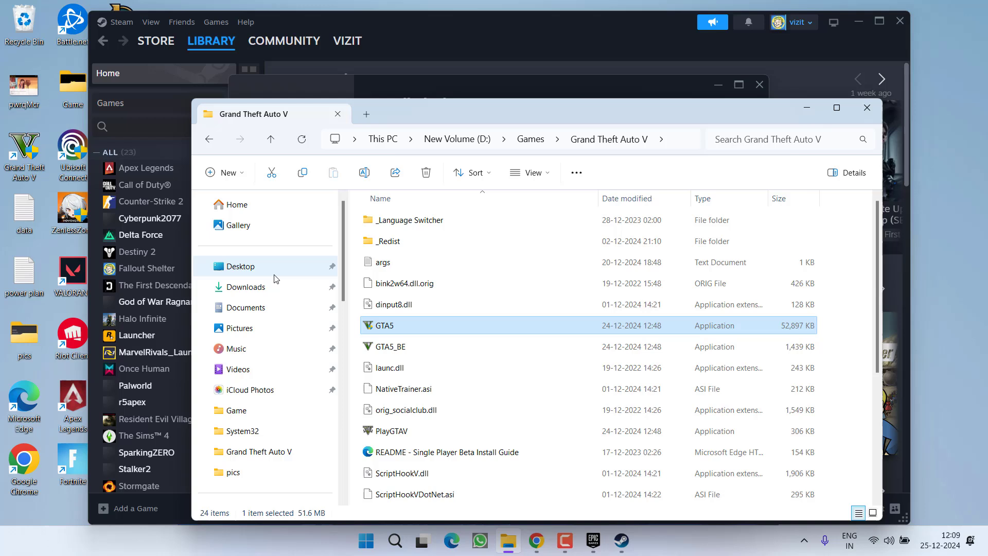
pyautogui.click(245, 308)
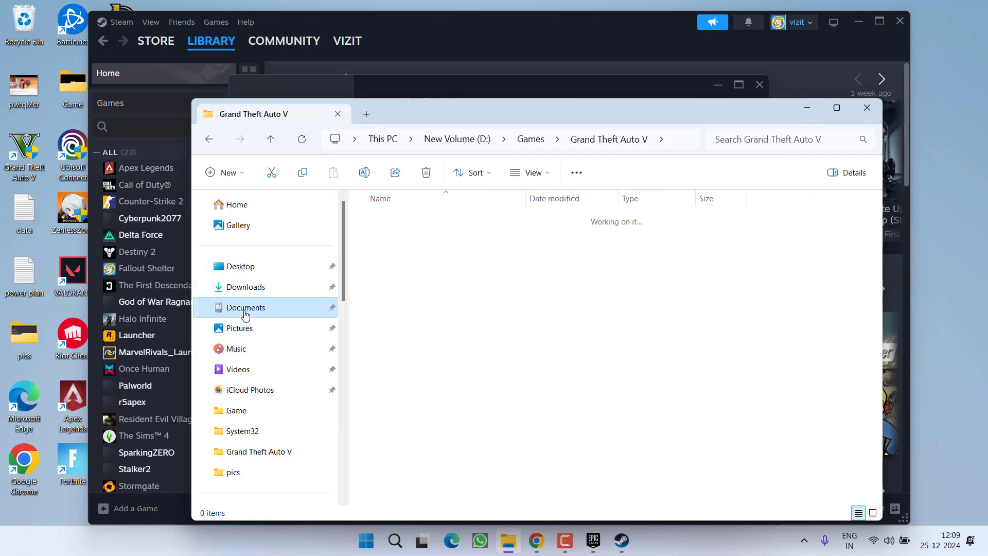
pyautogui.click(437, 421)
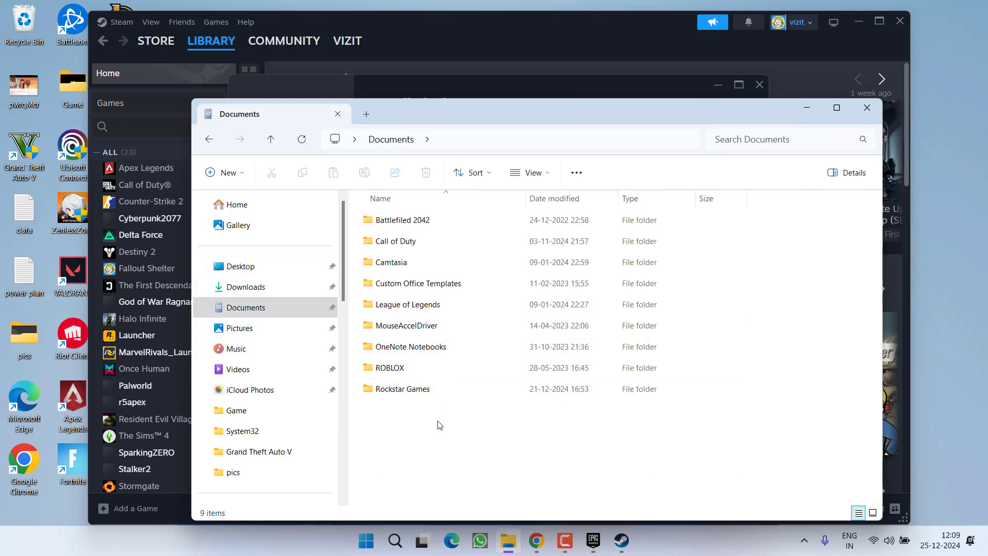
pyautogui.doubleClick(396, 393)
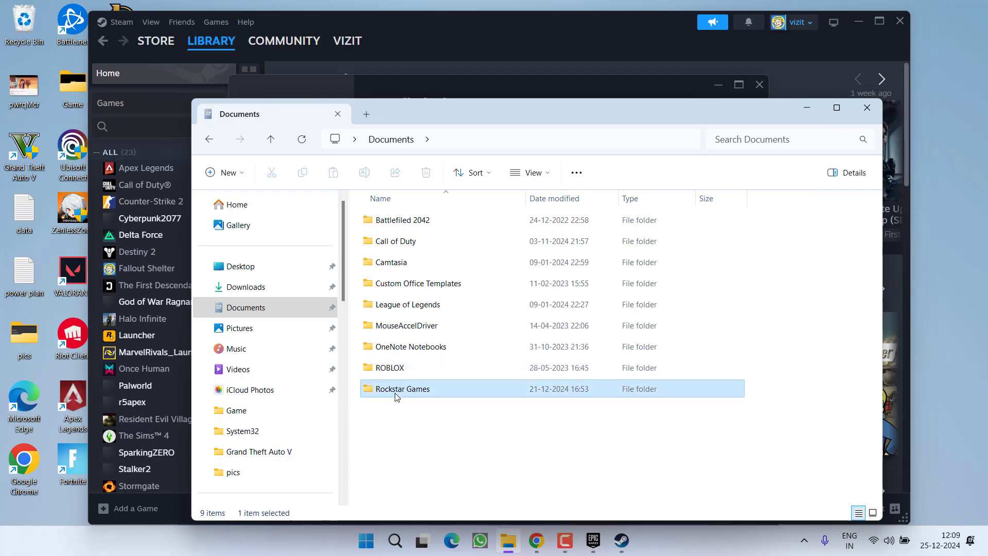
pyautogui.doubleClick(386, 220)
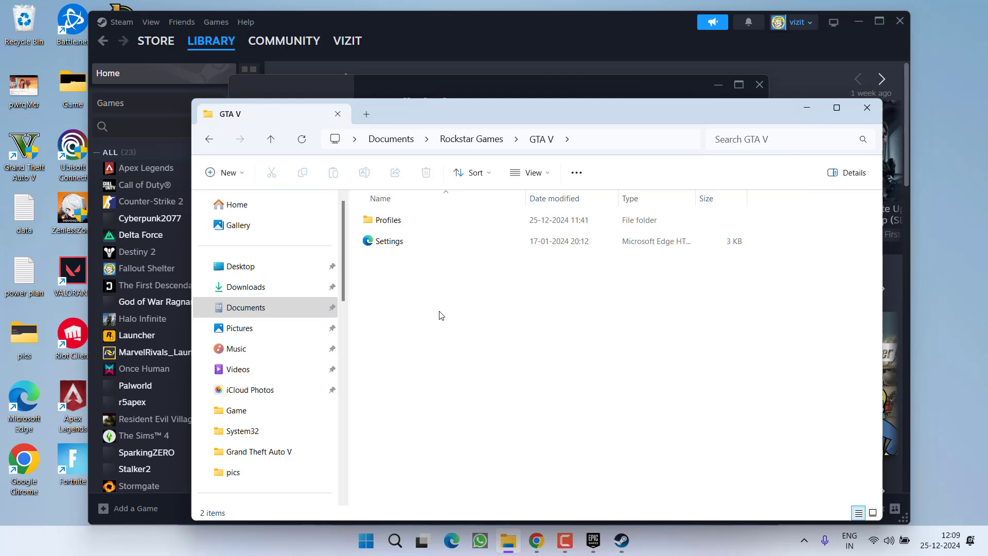
pyautogui.rightClick(381, 221)
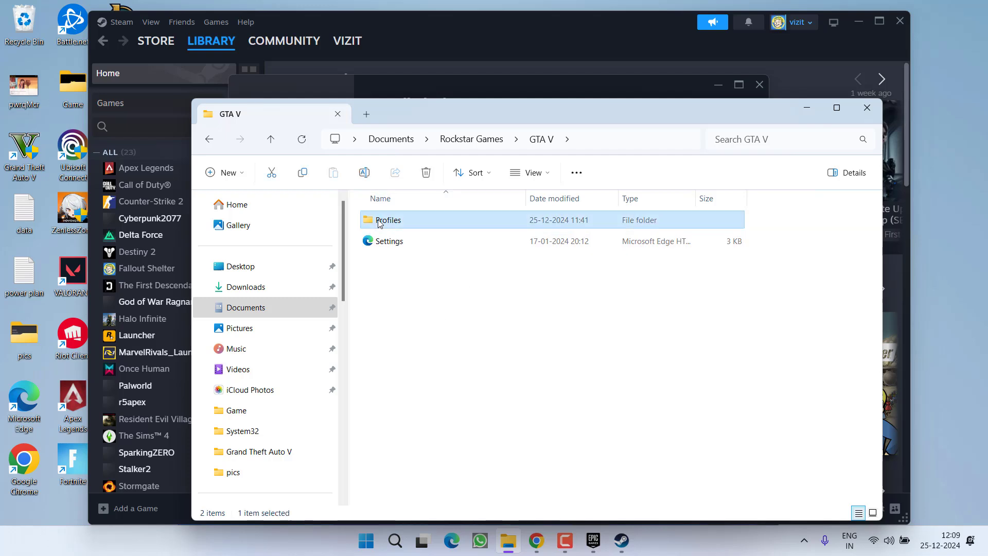
pyautogui.click(470, 215)
# Step: Close File Explorer and Delta Force's Properties, then minimise Steam
pyautogui.click(866, 108)
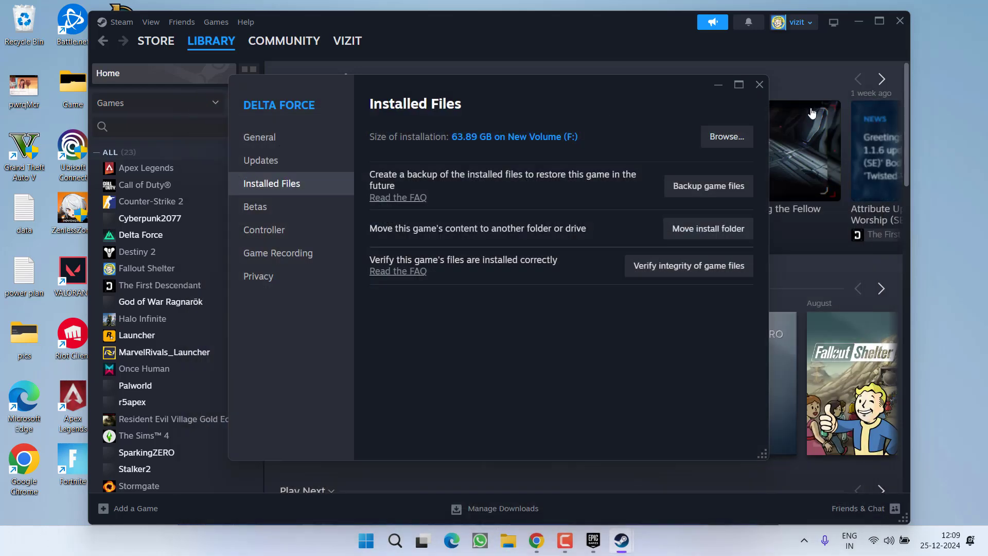
pyautogui.click(759, 84)
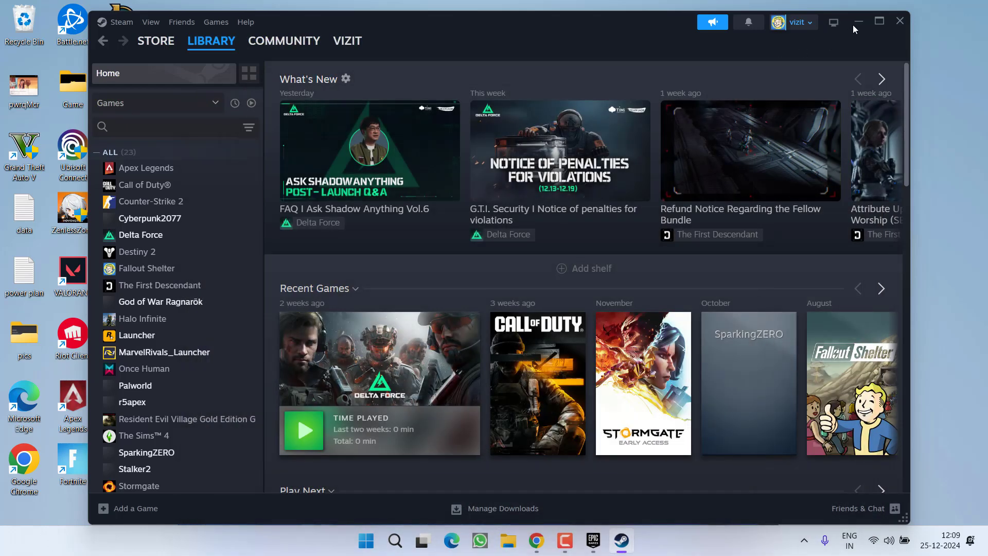
pyautogui.click(858, 22)
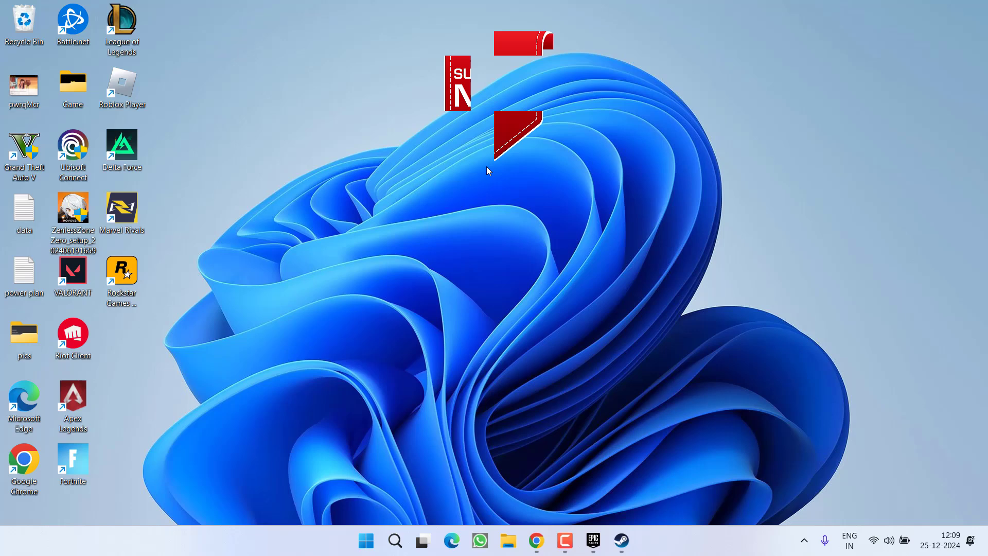